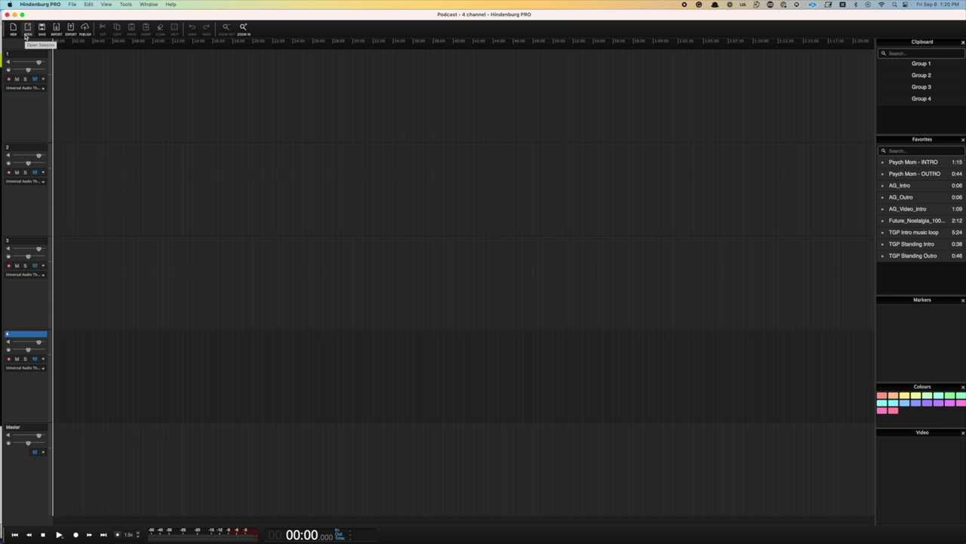
- Check track 1's effects chain, put the playhead at 06:17, and bring up track 4's options
{"action": "left_click", "coordinate": [35, 80]}
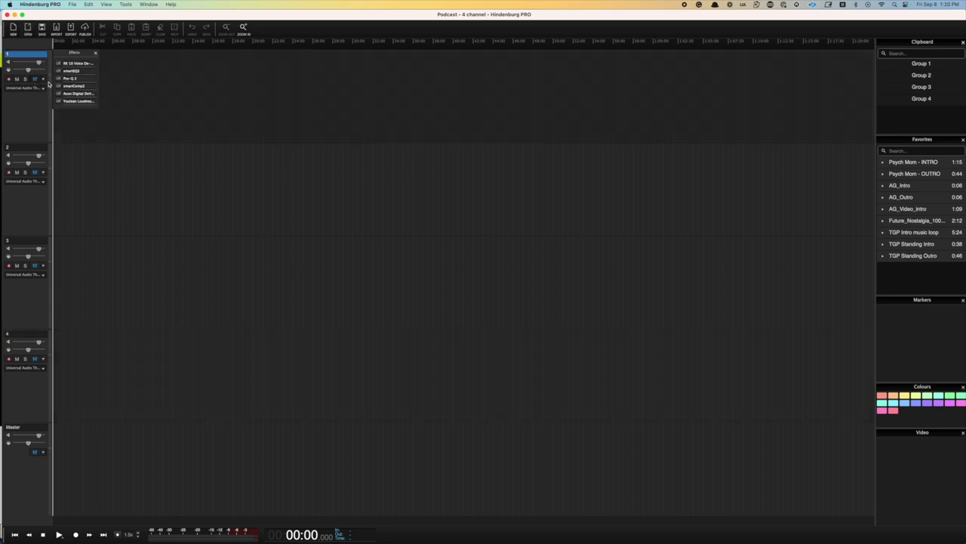
{"action": "left_click", "coordinate": [115, 102]}
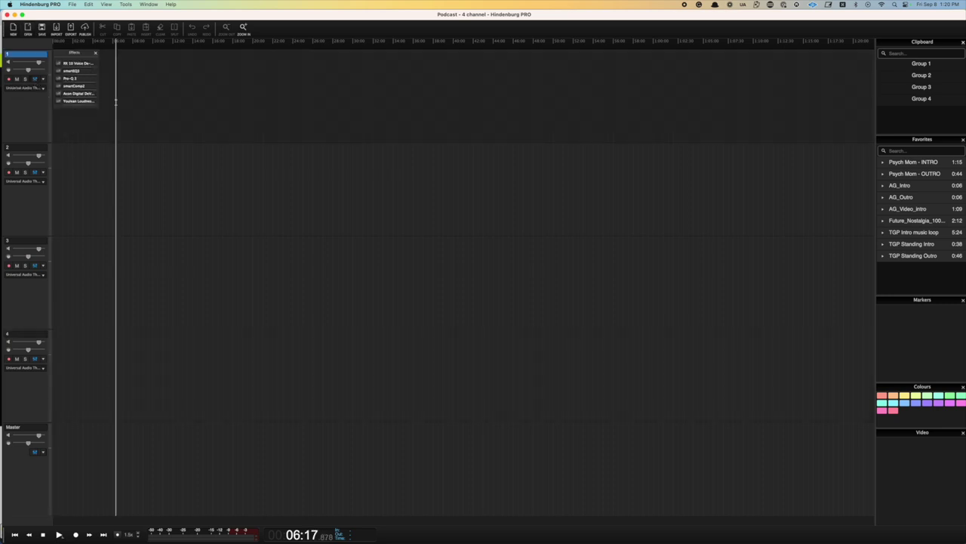
{"action": "left_click", "coordinate": [96, 54]}
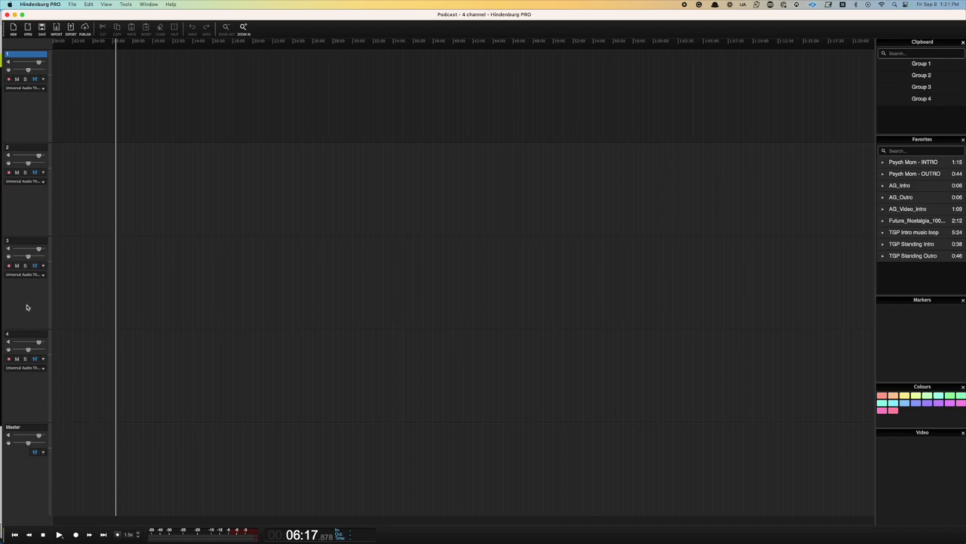
{"action": "right_click", "coordinate": [40, 393]}
- Add a new Track 6 above track 4 and load Waves StudioRack into its effects slot
{"action": "left_click", "coordinate": [48, 401]}
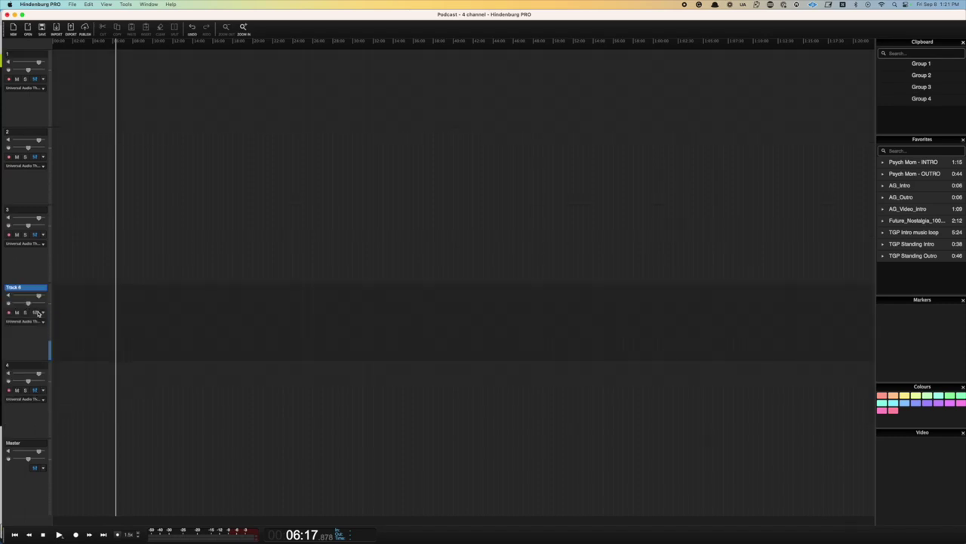
{"action": "left_click", "coordinate": [36, 313]}
{"action": "left_click", "coordinate": [83, 299]}
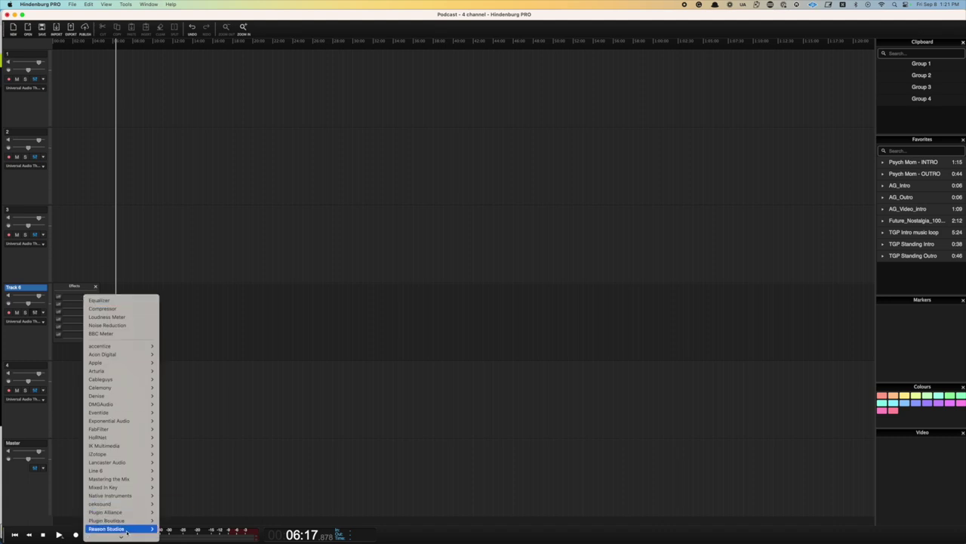
{"action": "mouse_move", "coordinate": [121, 519]}
{"action": "left_click", "coordinate": [175, 518]}
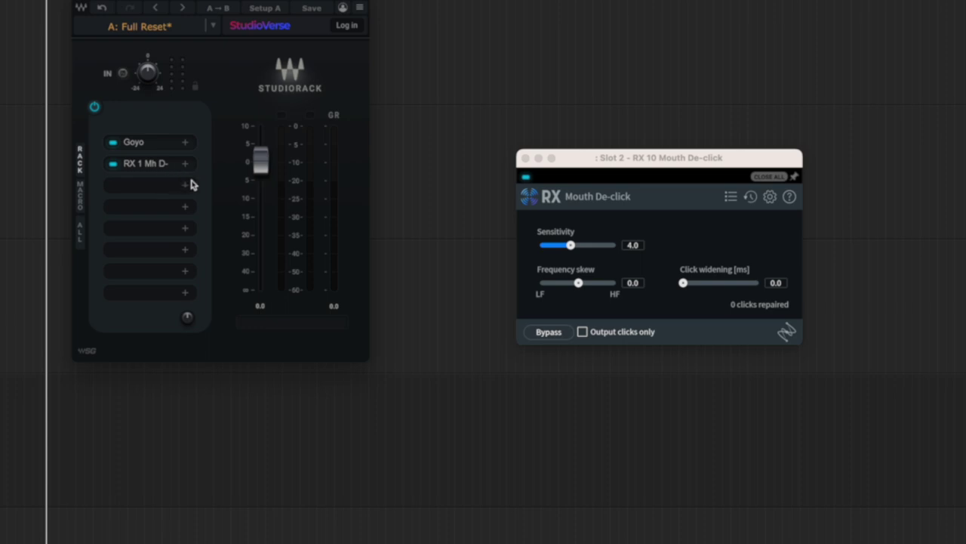
- Apply the _starting point preset to Mouth De-click and move it ahead of Goyo in the rack
{"action": "left_click", "coordinate": [731, 196]}
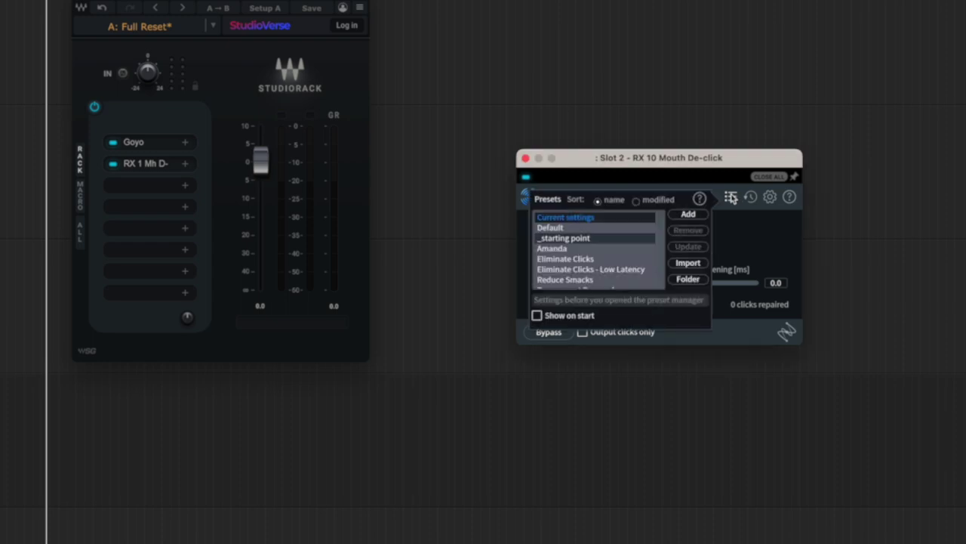
{"action": "left_click", "coordinate": [570, 239]}
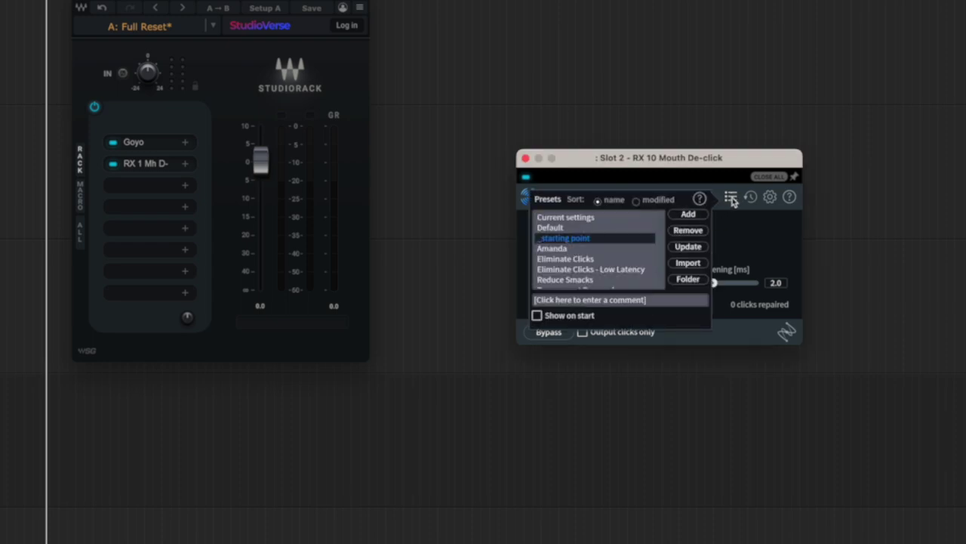
{"action": "left_click", "coordinate": [731, 197]}
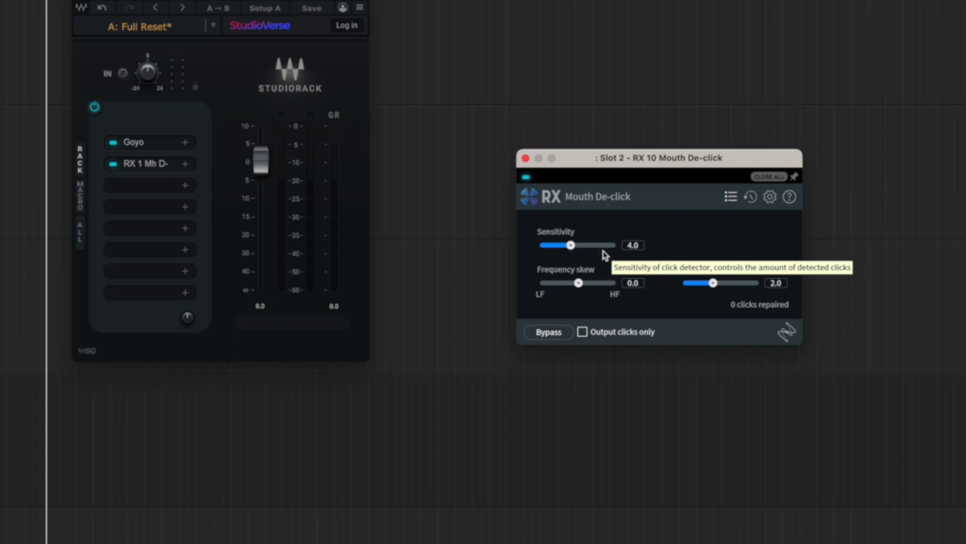
{"action": "left_click_drag", "start_coordinate": [135, 165], "coordinate": [151, 147]}
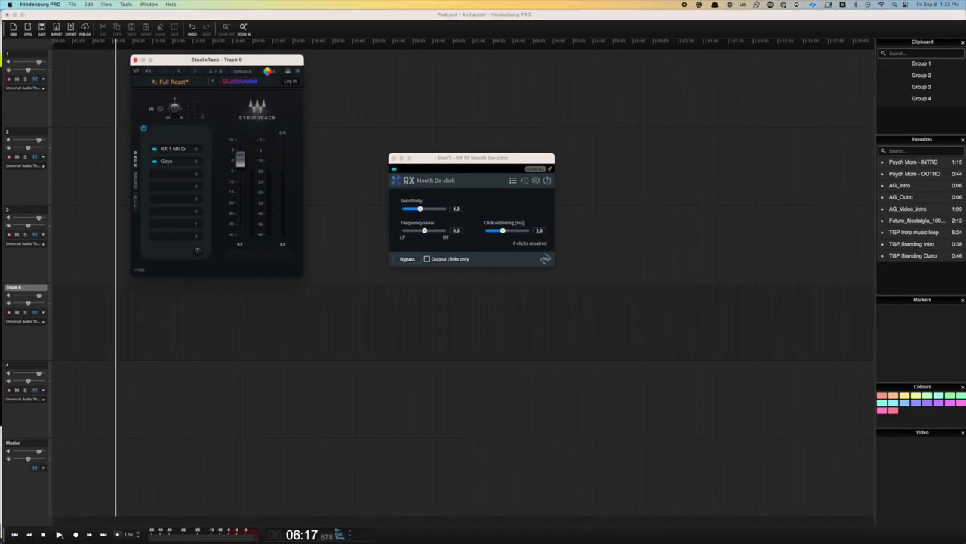
- Start and cancel saving the rack as a preset, then close the StudioRack and de-click windows
{"action": "left_click", "coordinate": [268, 71]}
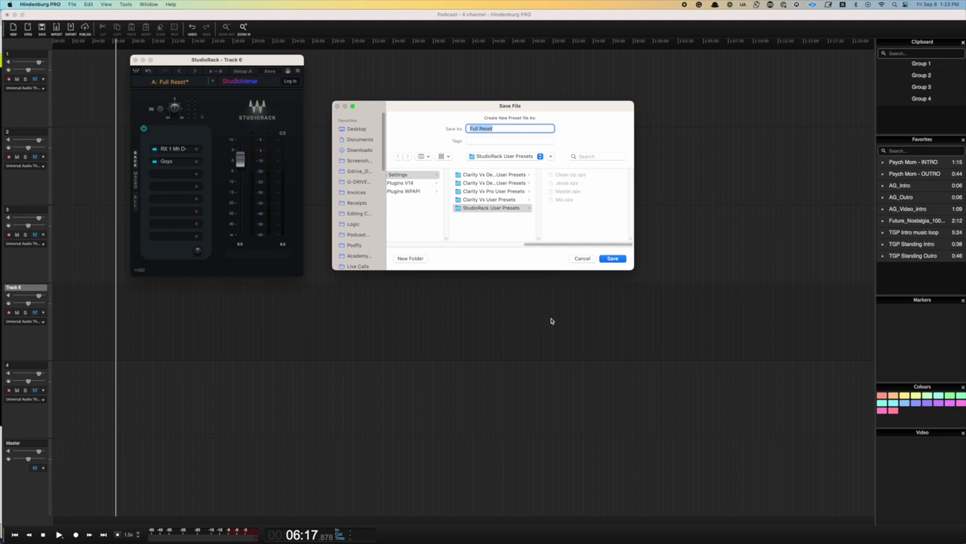
{"action": "left_click", "coordinate": [582, 259]}
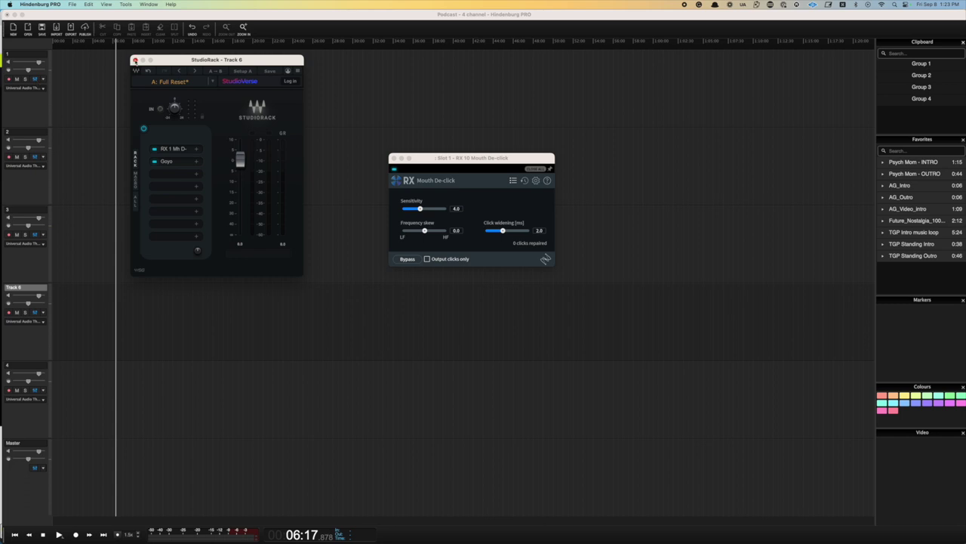
{"action": "left_click", "coordinate": [135, 59]}
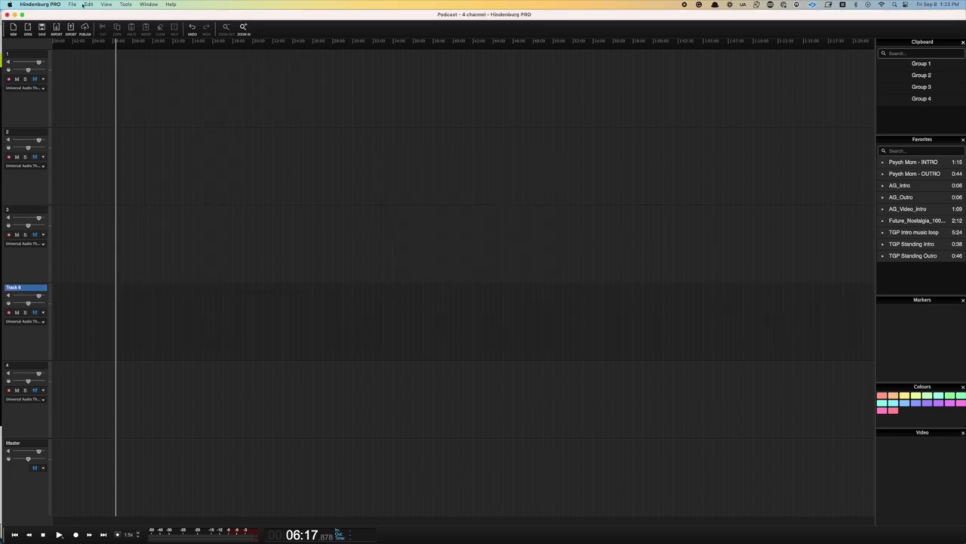
- Open the recent YT Edit session, answering the save-changes prompt for the untitled session
{"action": "left_click", "coordinate": [73, 4]}
{"action": "mouse_move", "coordinate": [105, 61]}
{"action": "left_click", "coordinate": [164, 60]}
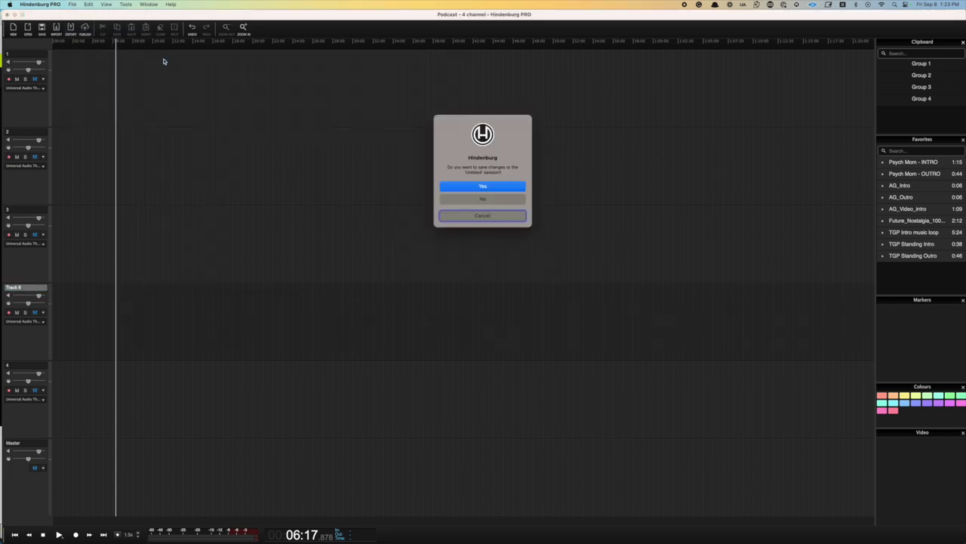
{"action": "left_click", "coordinate": [475, 199]}
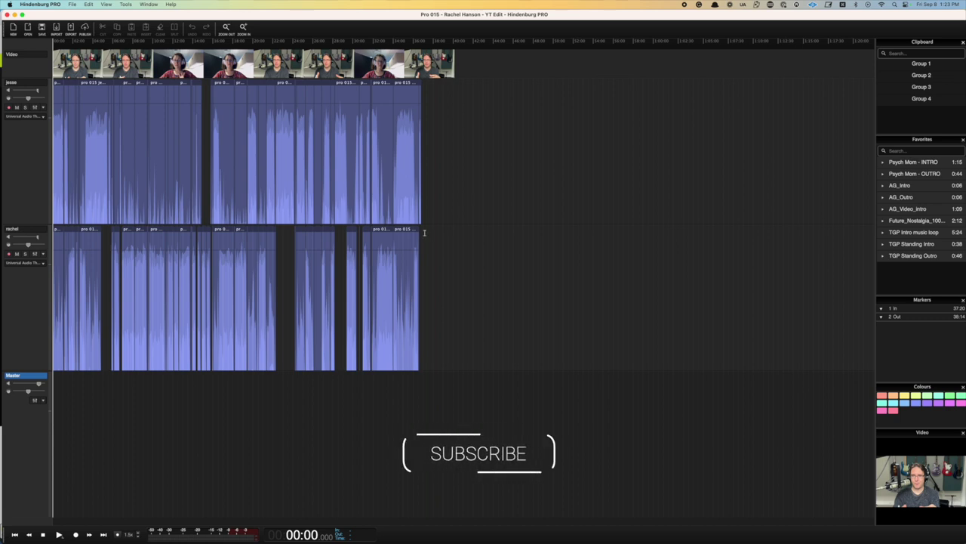
- Add Waves StudioRack to the jesse voice track's effects
{"action": "left_click", "coordinate": [33, 108]}
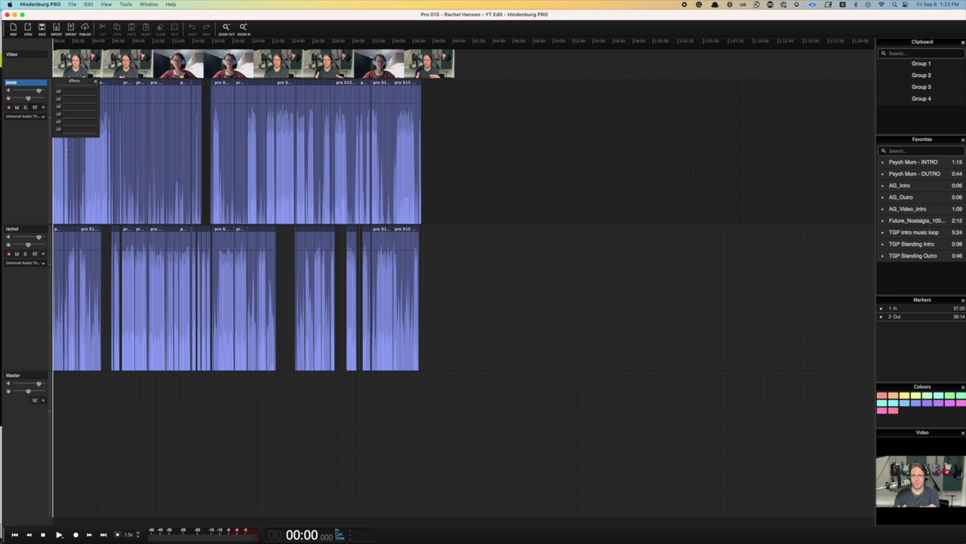
{"action": "left_click", "coordinate": [75, 95]}
{"action": "mouse_move", "coordinate": [127, 441]}
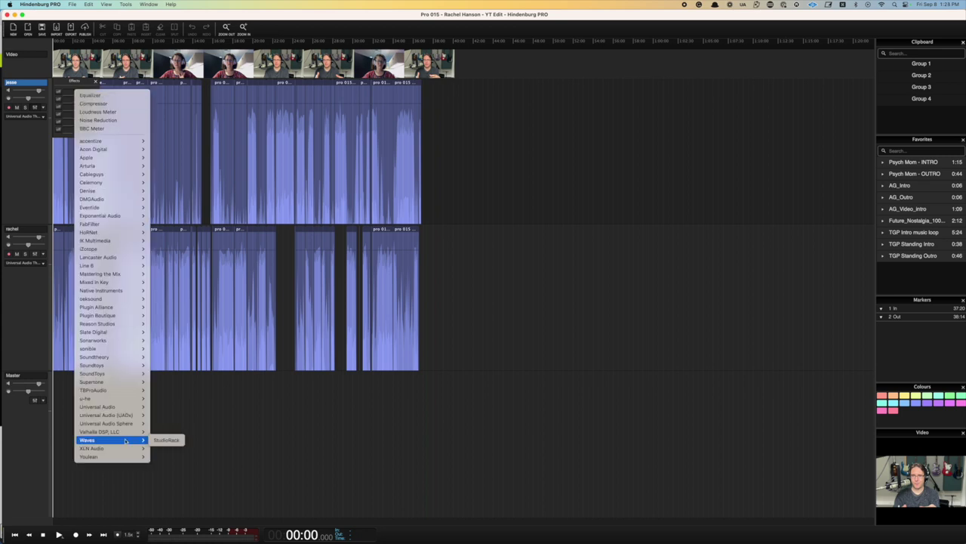
{"action": "left_click", "coordinate": [161, 441]}
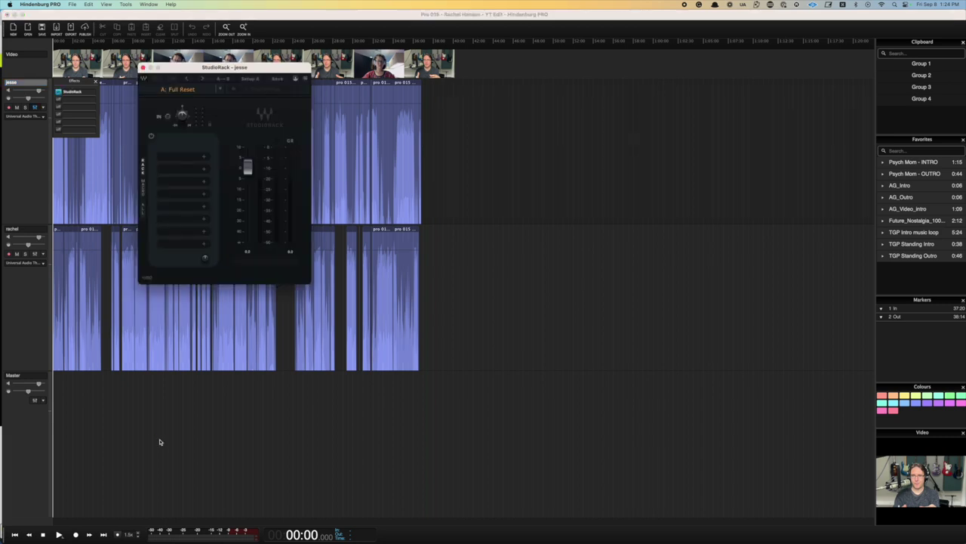
- Load the saved Jesse preset chain into jesse's rack and close the StudioRack window
{"action": "left_click", "coordinate": [190, 94]}
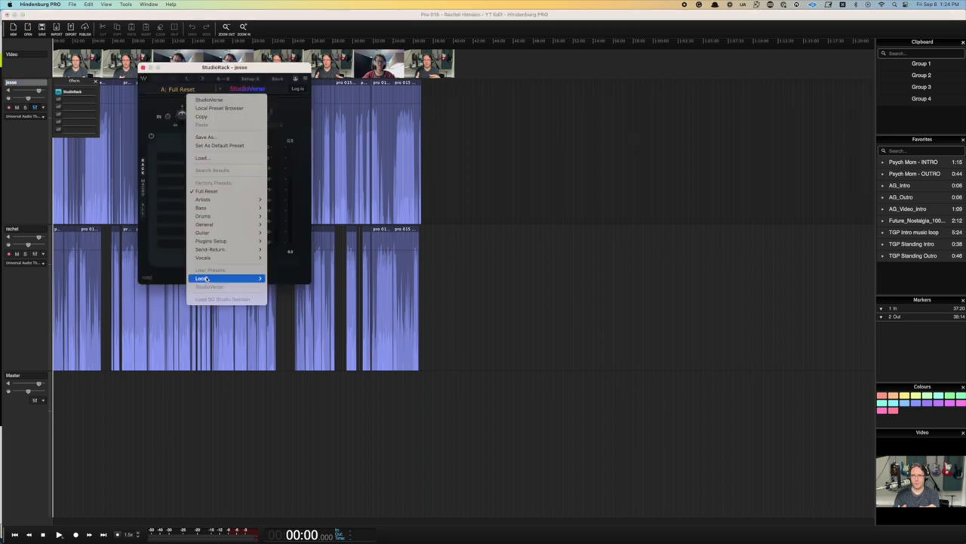
{"action": "mouse_move", "coordinate": [226, 279]}
{"action": "left_click", "coordinate": [278, 287]}
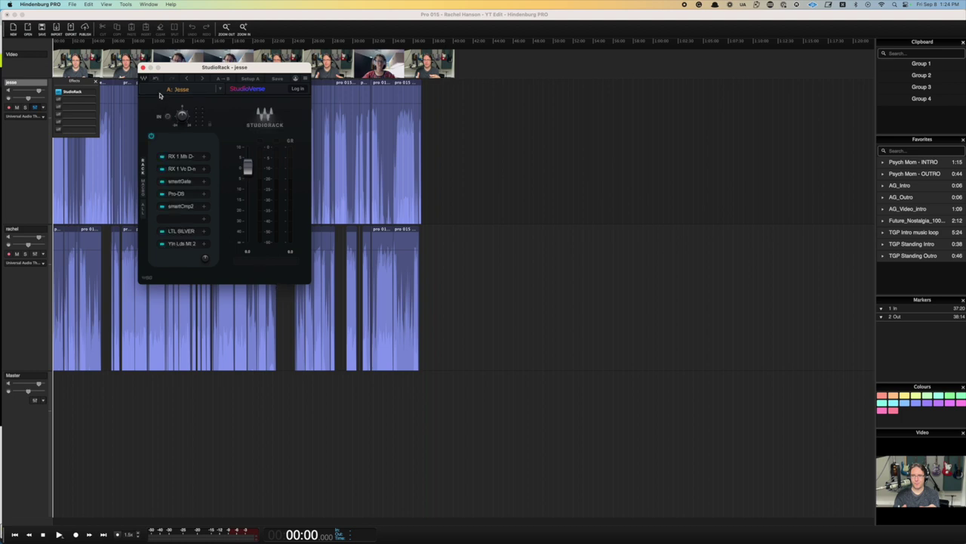
{"action": "left_click", "coordinate": [143, 68]}
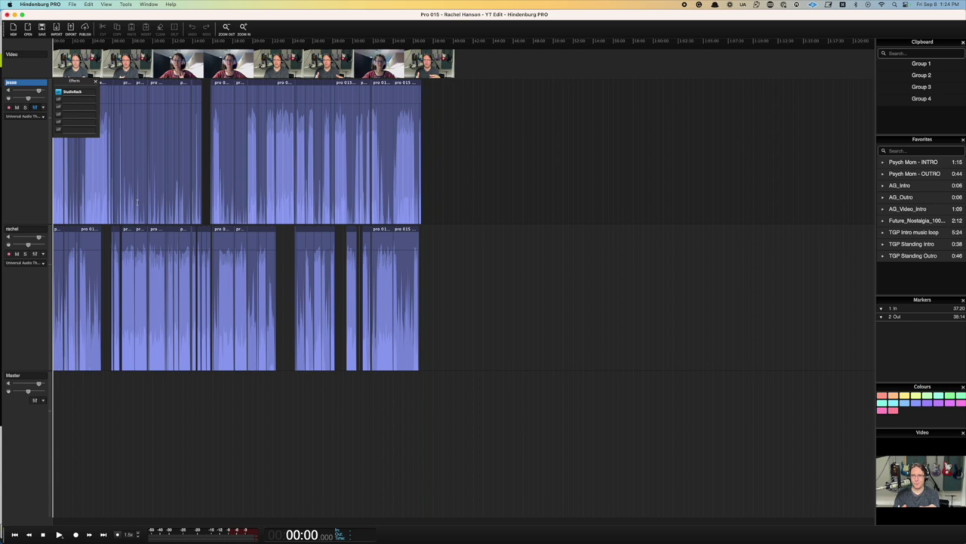
{"action": "key", "text": "super+equal"}
{"action": "left_click", "coordinate": [73, 241]}
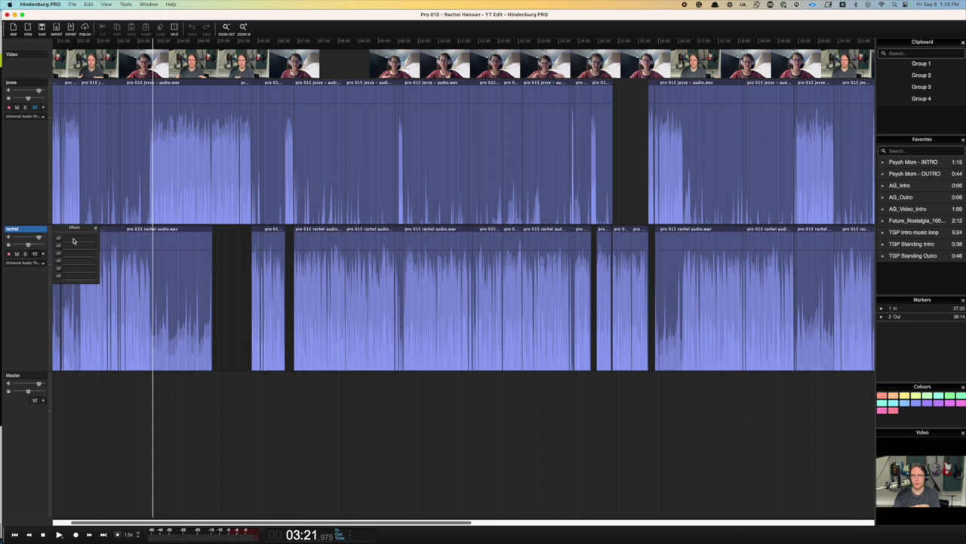
- Add StudioRack to the rachel track and load the saved Clean Up preset chain
{"action": "left_click", "coordinate": [73, 241]}
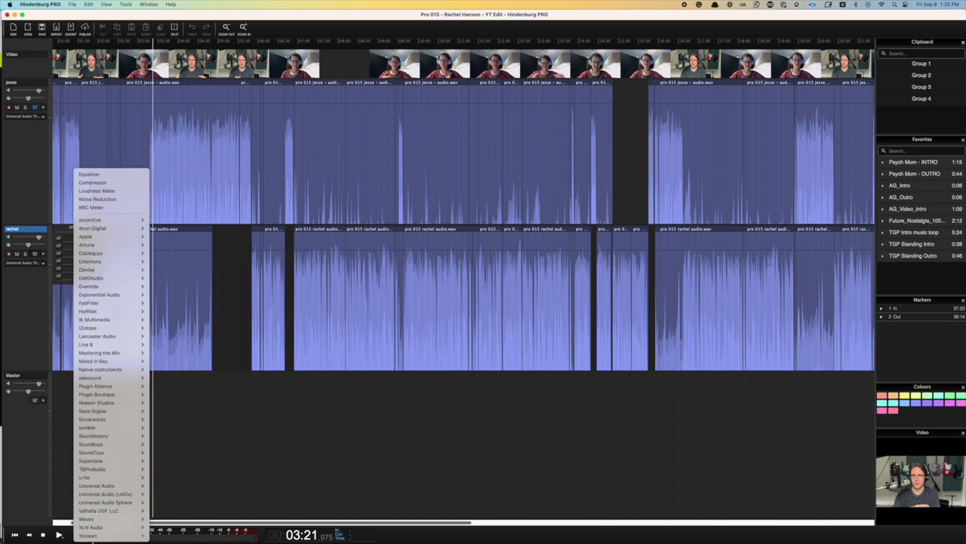
{"action": "left_click", "coordinate": [166, 518]}
{"action": "left_click", "coordinate": [196, 98]}
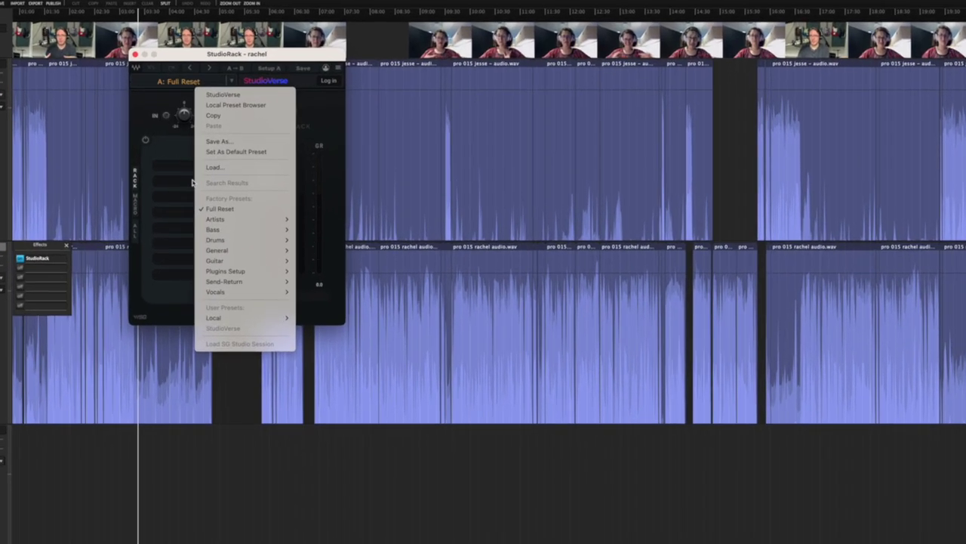
{"action": "mouse_move", "coordinate": [231, 285]}
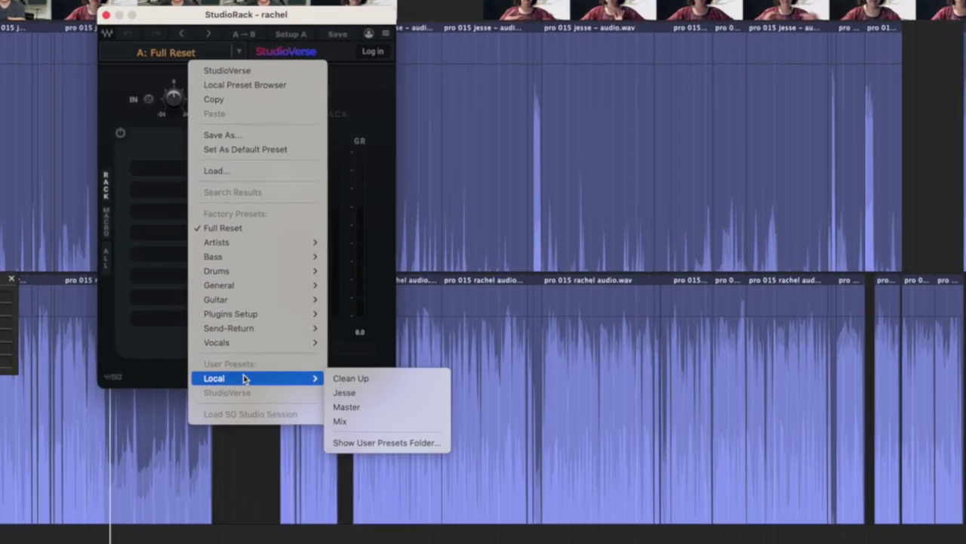
{"action": "left_click", "coordinate": [350, 380]}
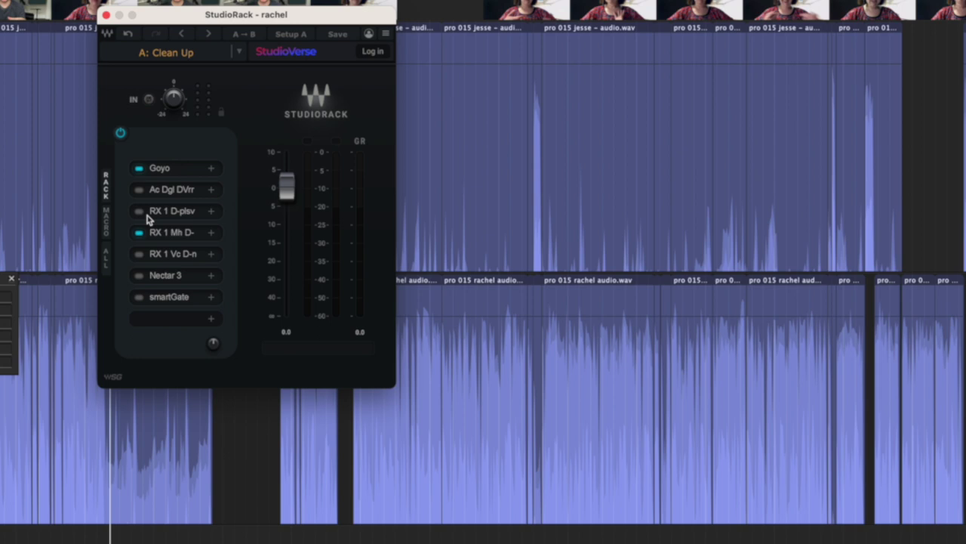
- Add a second StudioRack on rachel running the saved Mix preset chain
{"action": "left_click", "coordinate": [148, 216]}
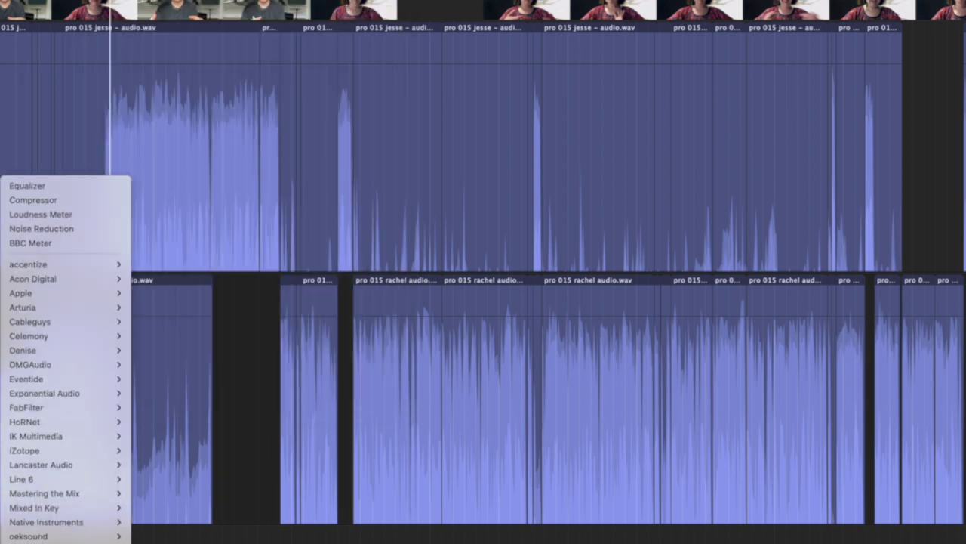
{"action": "key", "text": "Escape"}
{"action": "left_click", "coordinate": [173, 66]}
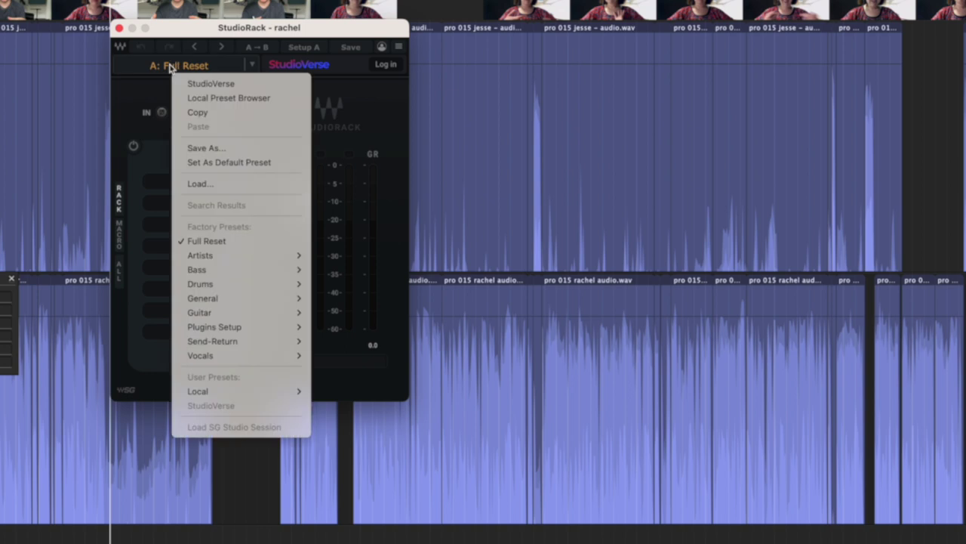
{"action": "mouse_move", "coordinate": [239, 398]}
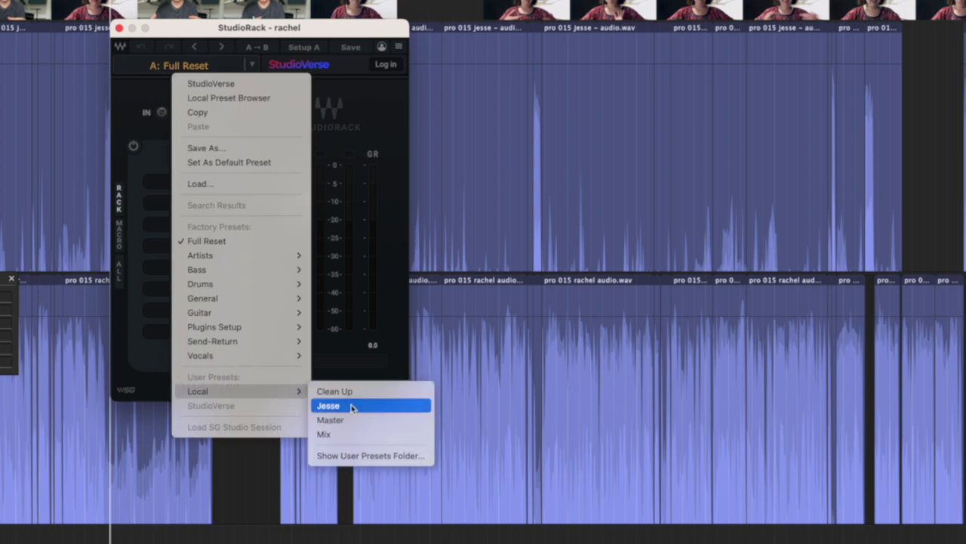
{"action": "left_click", "coordinate": [343, 434]}
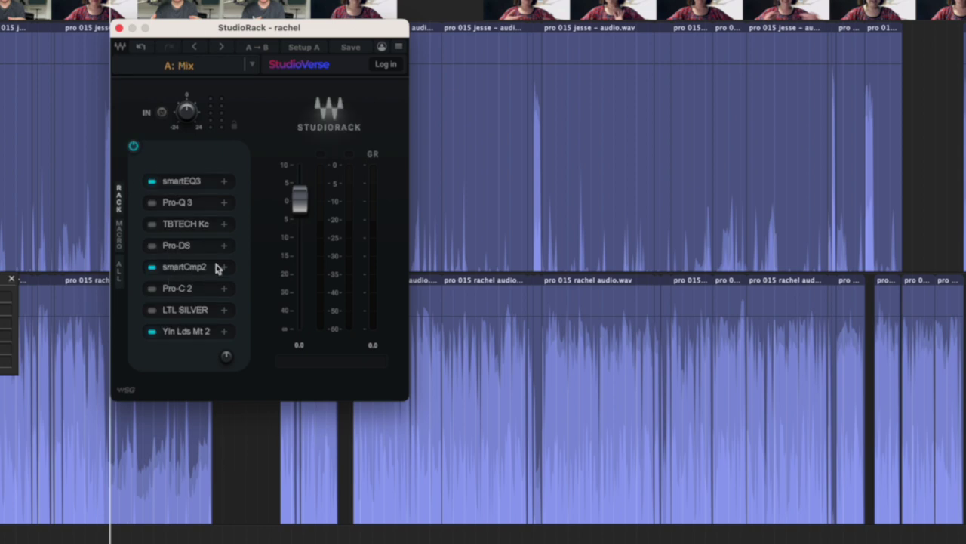
- Close rachel's rack and load the saved Master preset into the Master track's StudioRack
{"action": "left_click", "coordinate": [118, 29]}
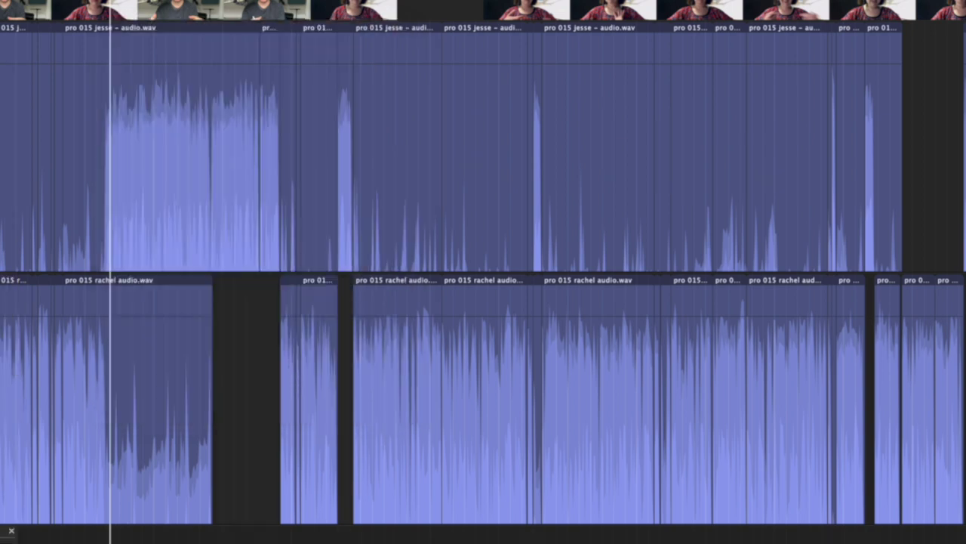
{"action": "left_click", "coordinate": [190, 82]}
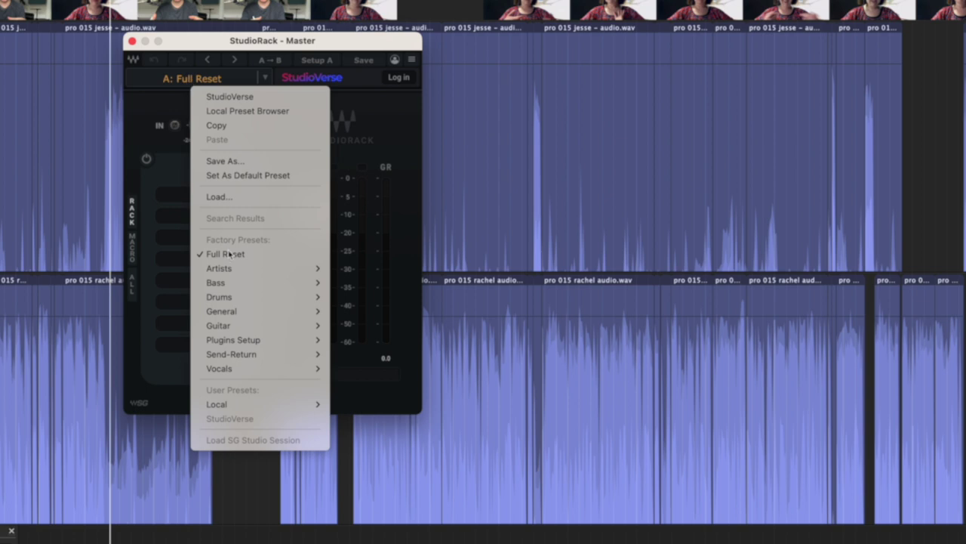
{"action": "mouse_move", "coordinate": [247, 404]}
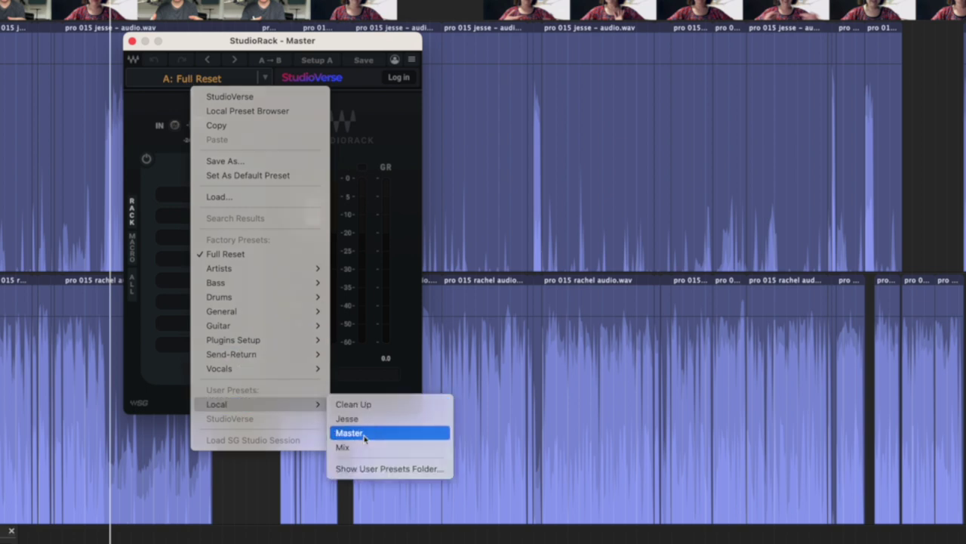
{"action": "left_click", "coordinate": [364, 433]}
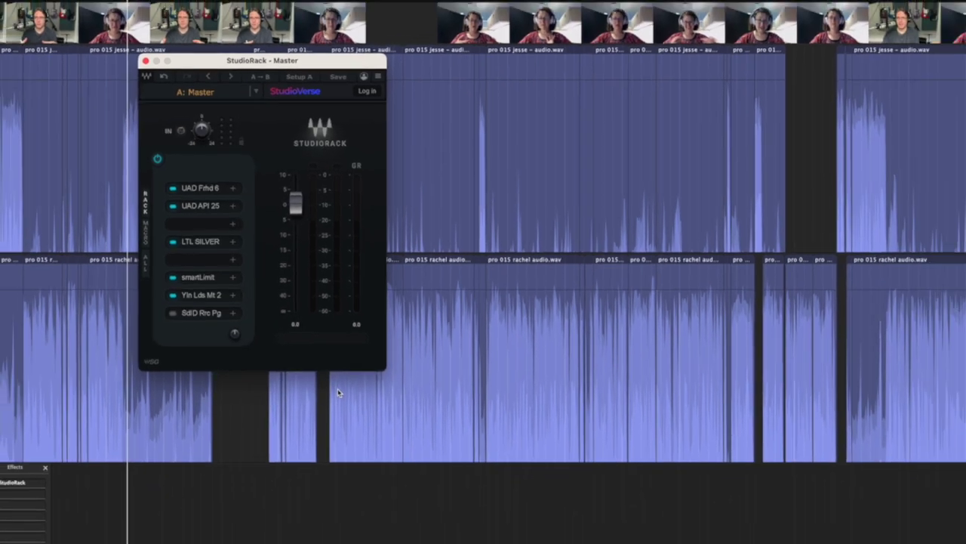